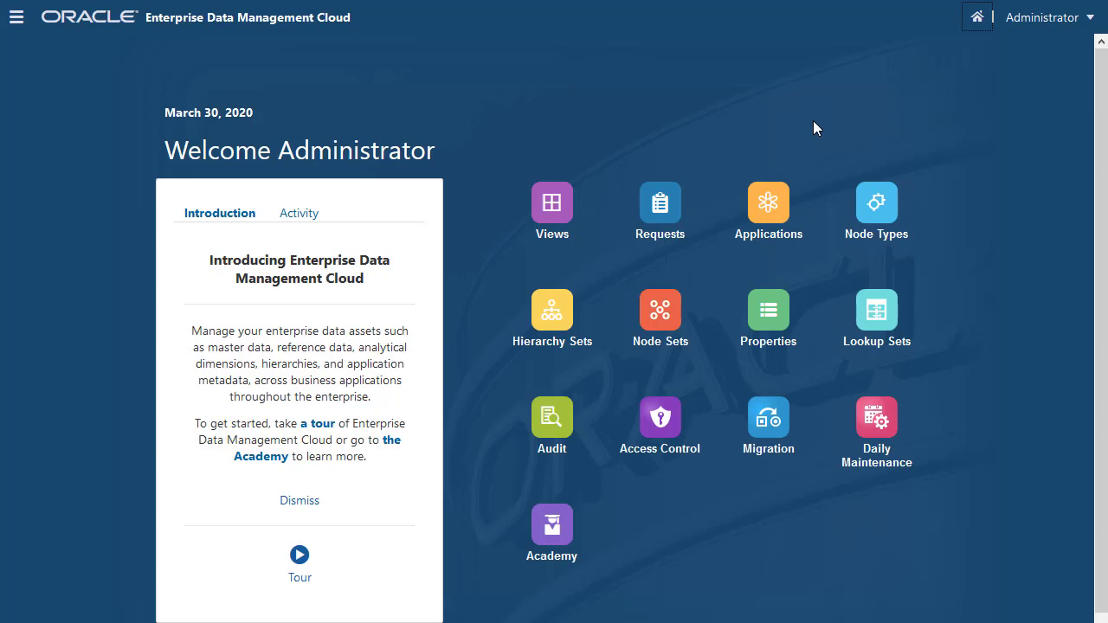
- Start registering a new application from the Applications page and scroll to the Planning type
click(769, 203)
click(1056, 154)
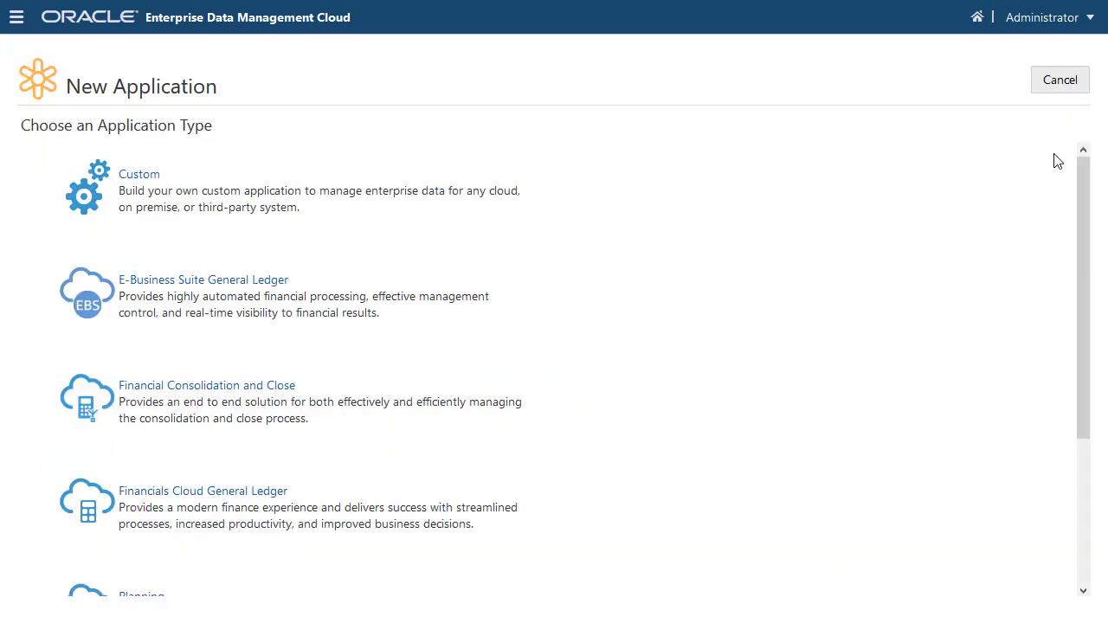
drag(1082, 217, 1088, 396)
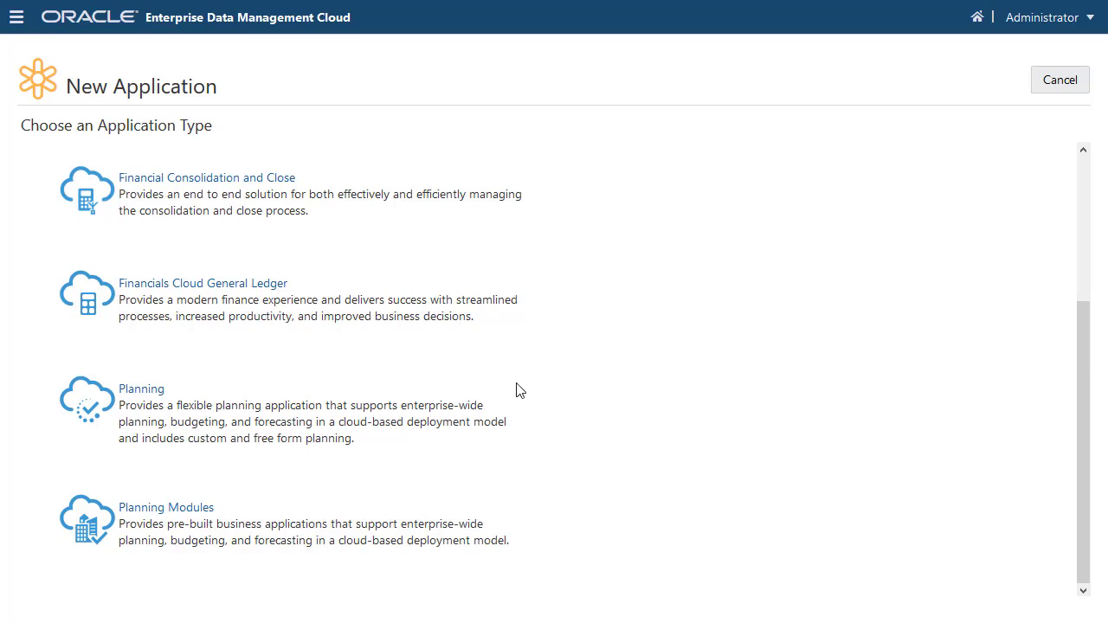
- Choose Planning and name it 'Enterprise Planning' with description 'Enterprise Planning and Budgeting Application'
click(147, 395)
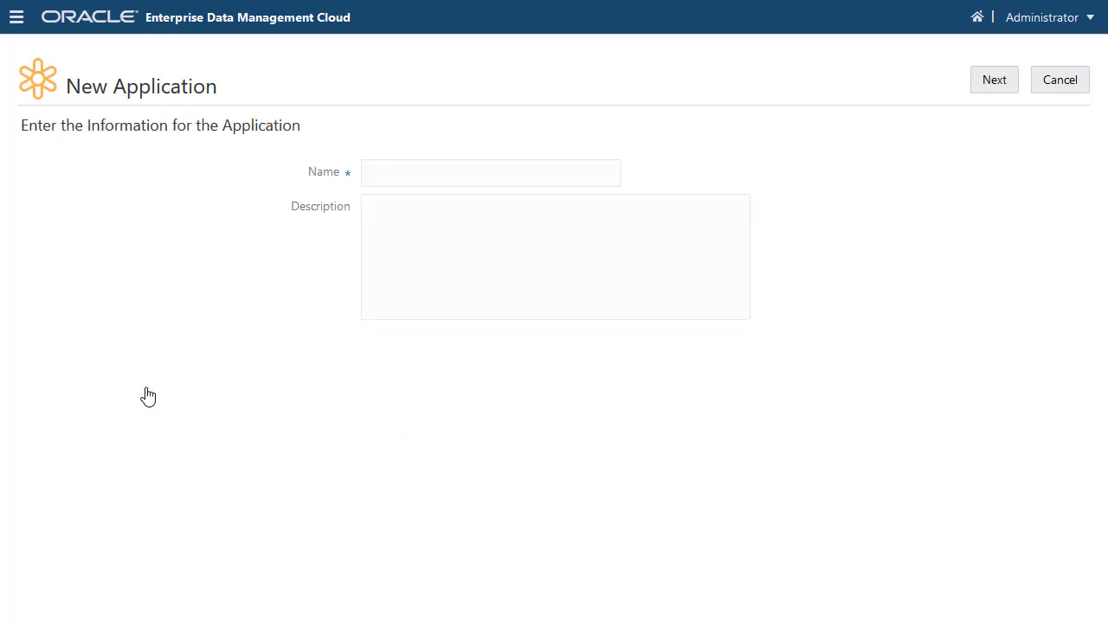
text(Enterprise Planning)
key(Tab)
text(Enterprise Planning and B)
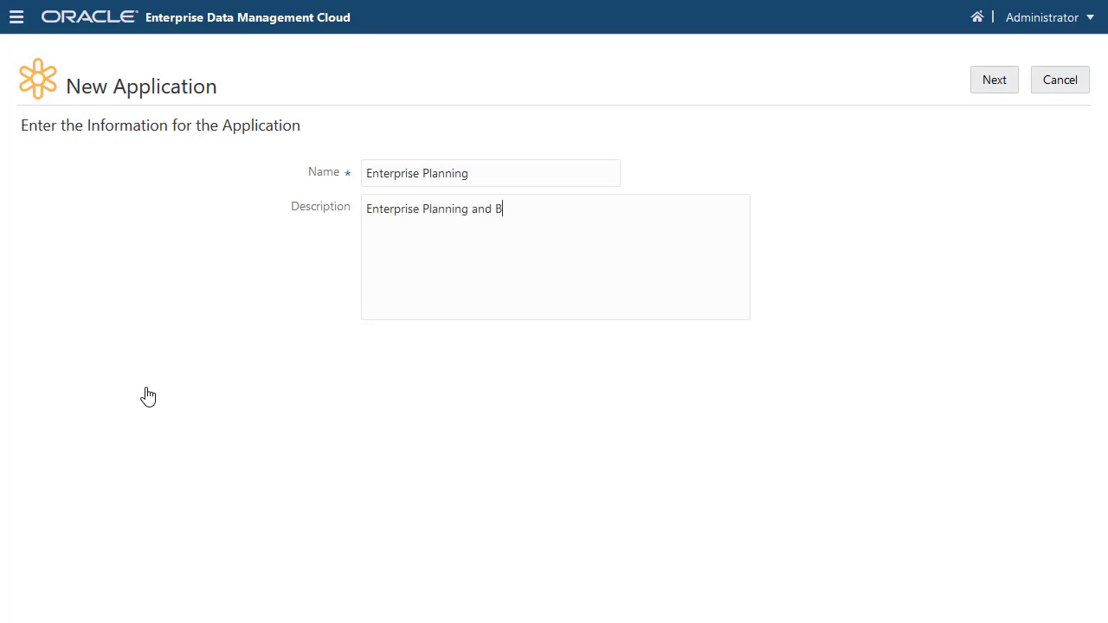
text(udgeting Application)
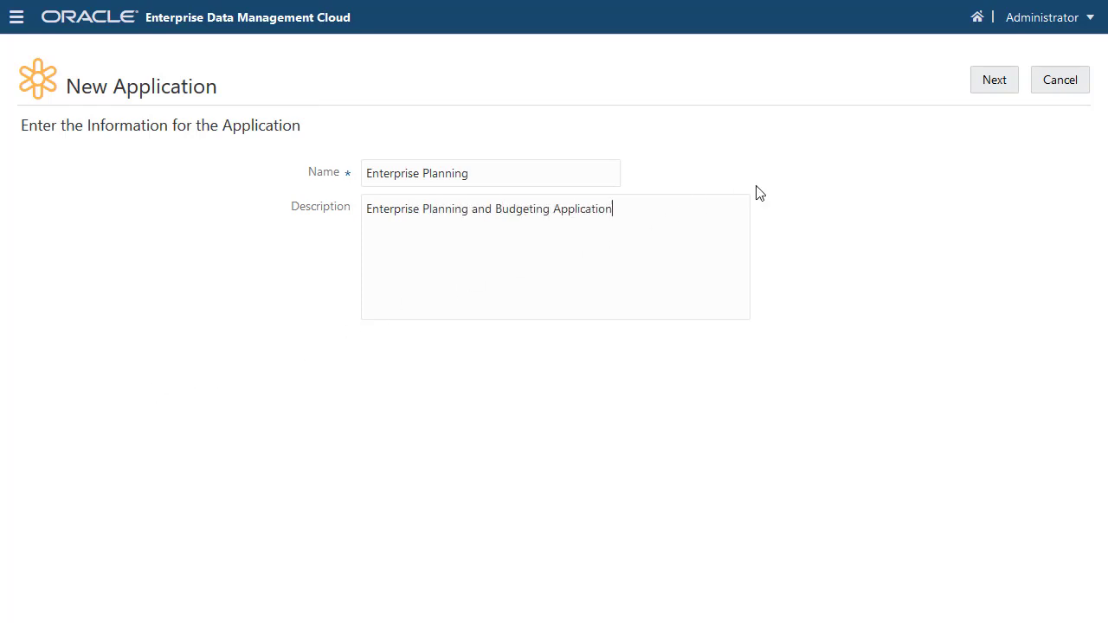
- Add a primary Enterprise Planning connection and advance to the summary
click(987, 82)
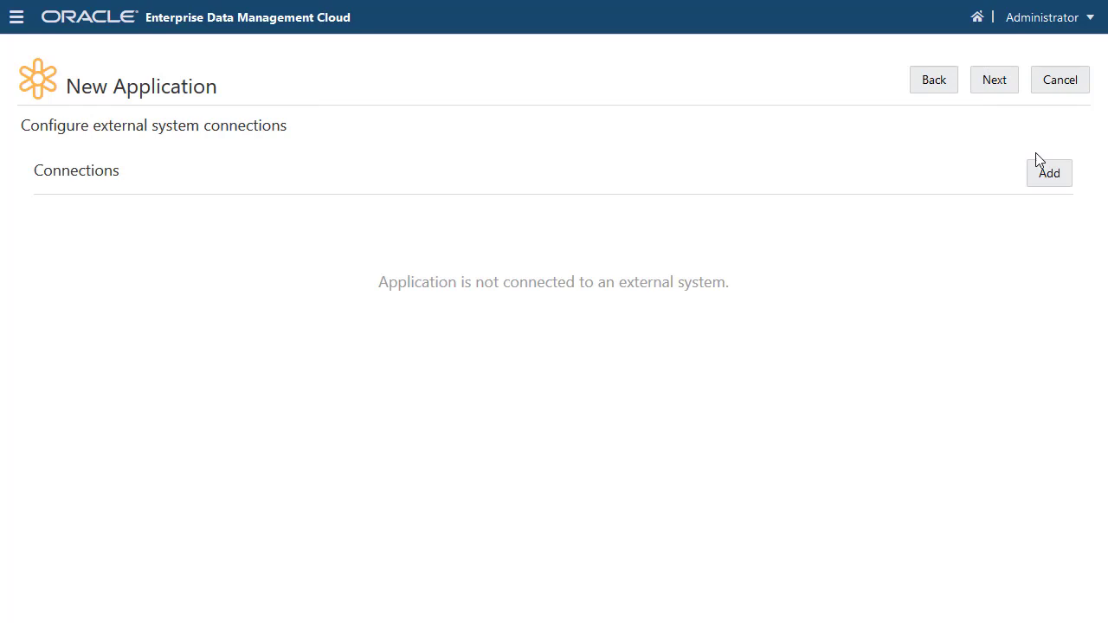
click(1050, 176)
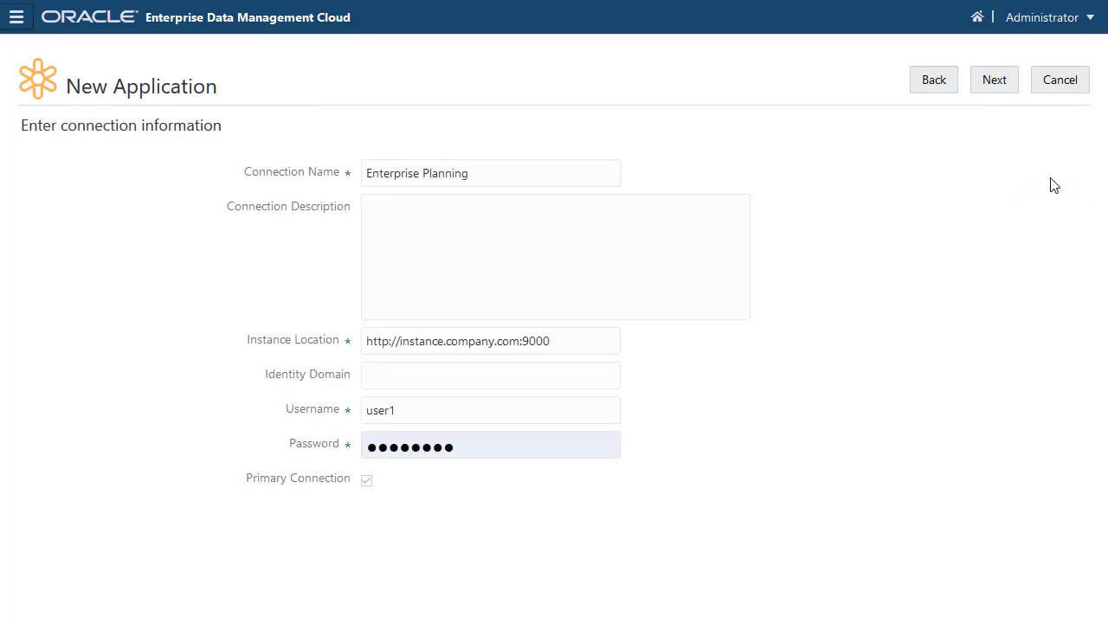
click(999, 91)
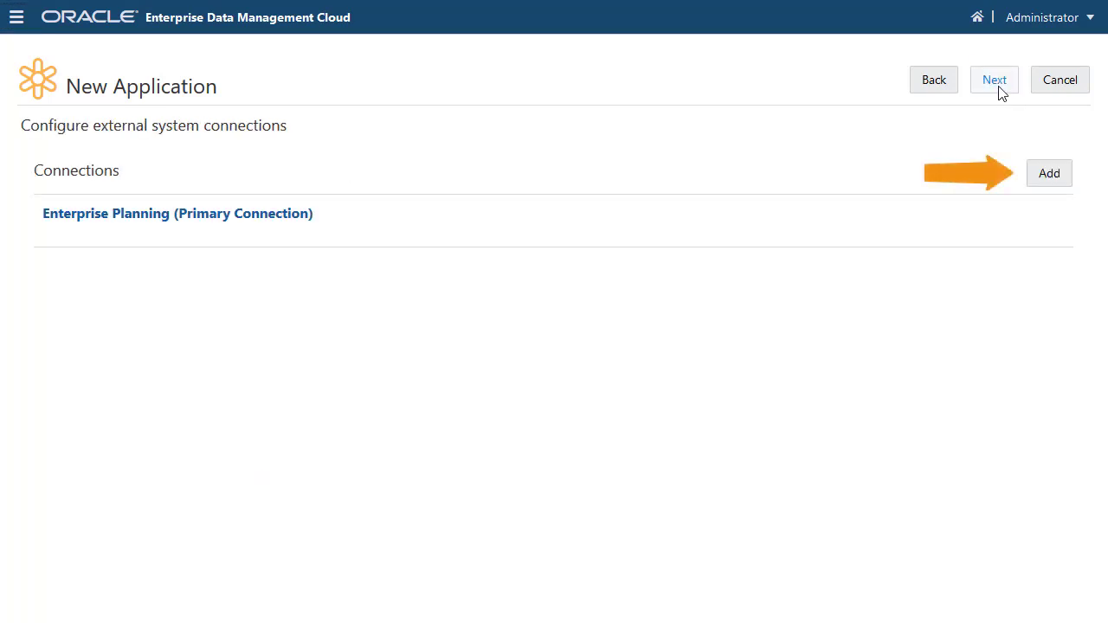
click(995, 81)
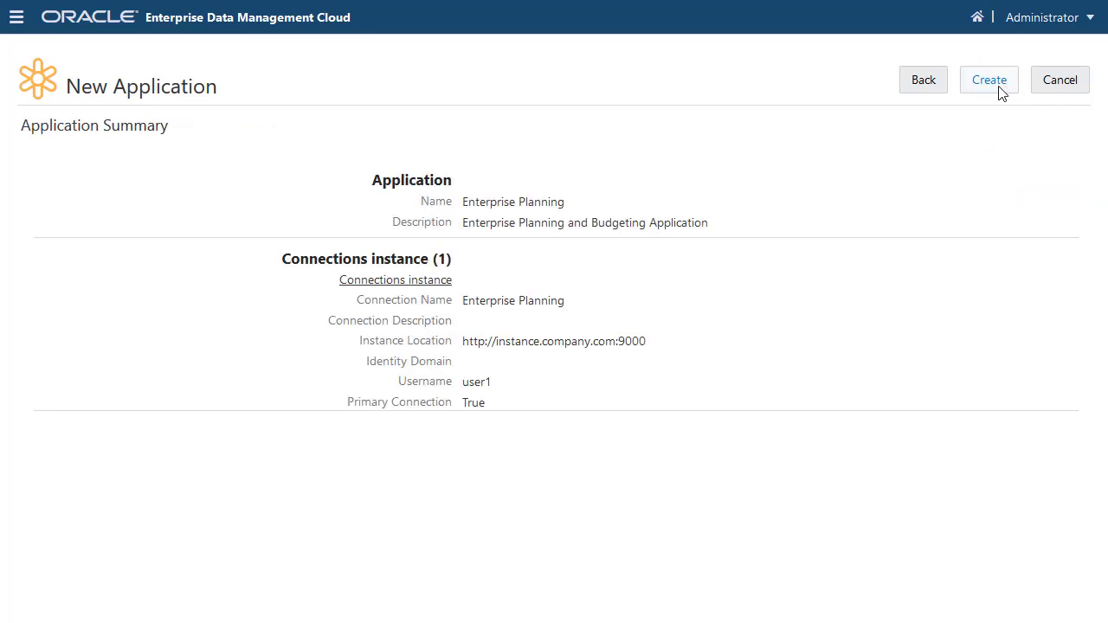
- Create the Enterprise Planning application and add the BSO cube OEP_FS
click(999, 86)
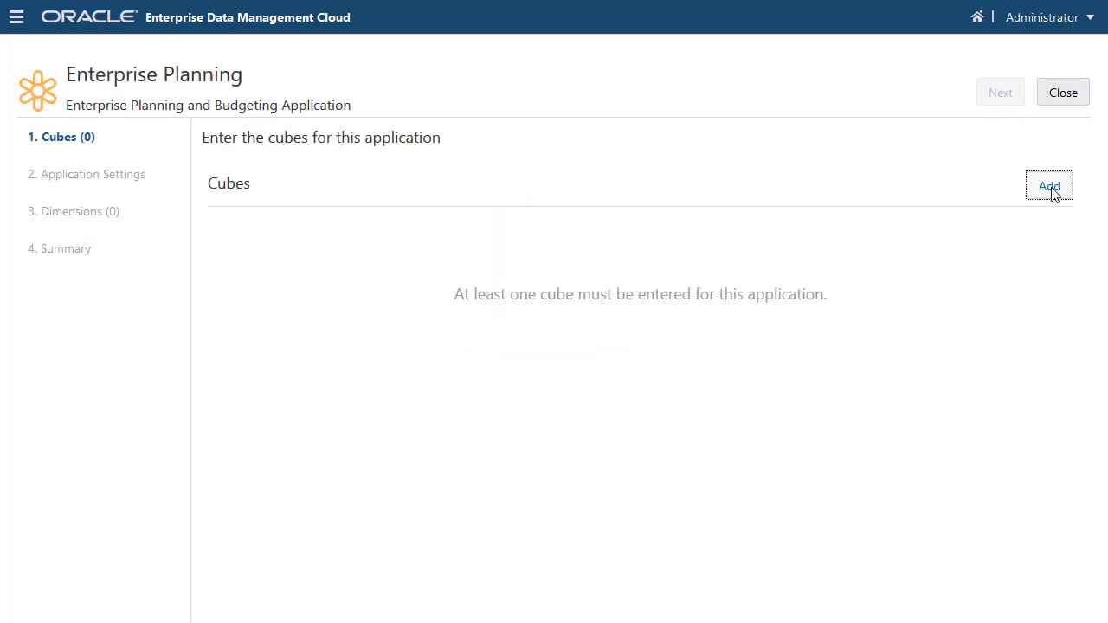
click(1051, 189)
text(OEP)
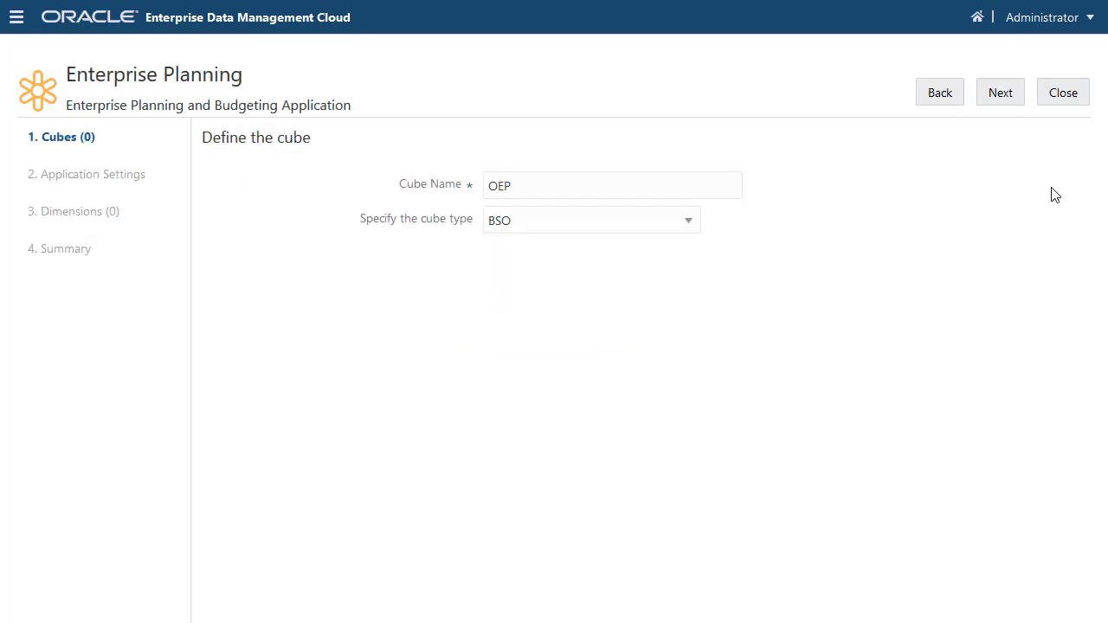
text(_FS)
click(998, 98)
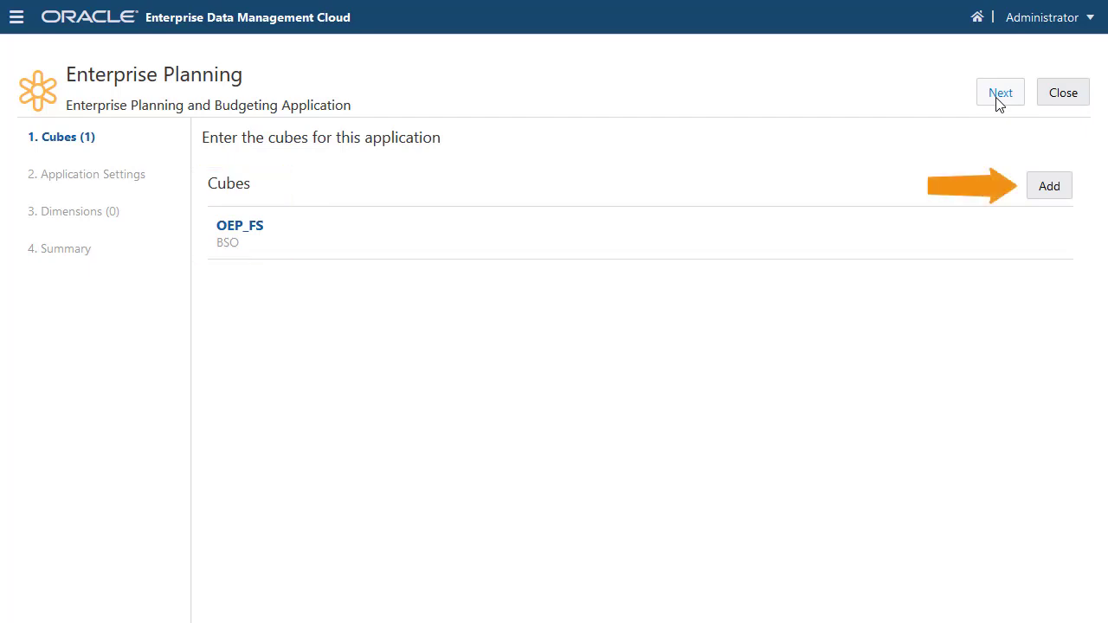
- Add English, German and Japanese alias tables and keep Even weekly distribution
click(1000, 95)
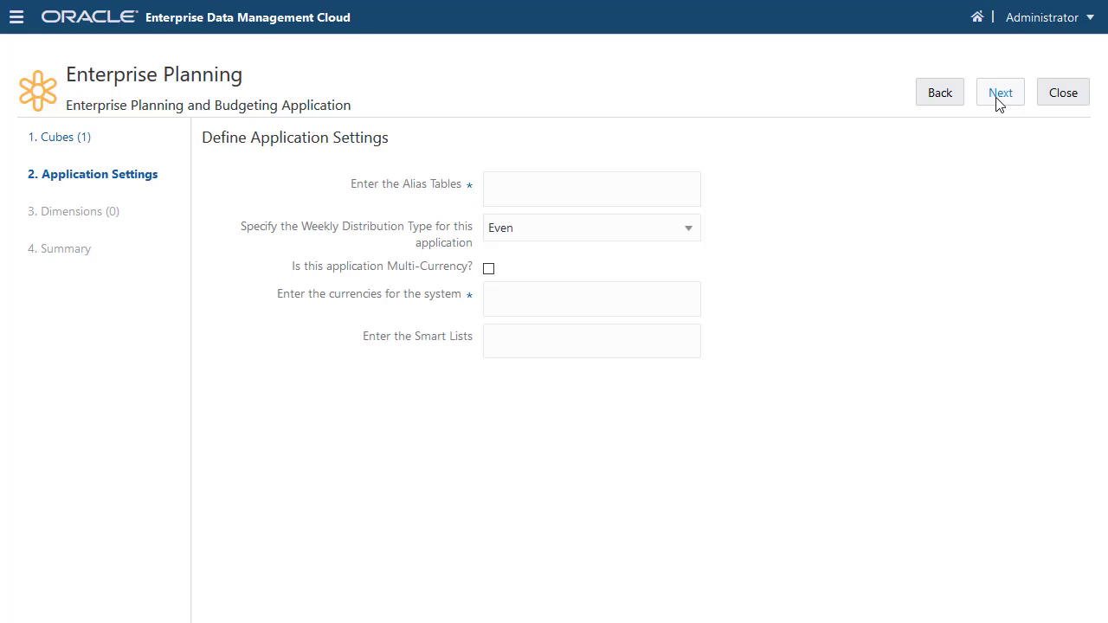
text(English)
key(Return)
text(English German)
key(Return)
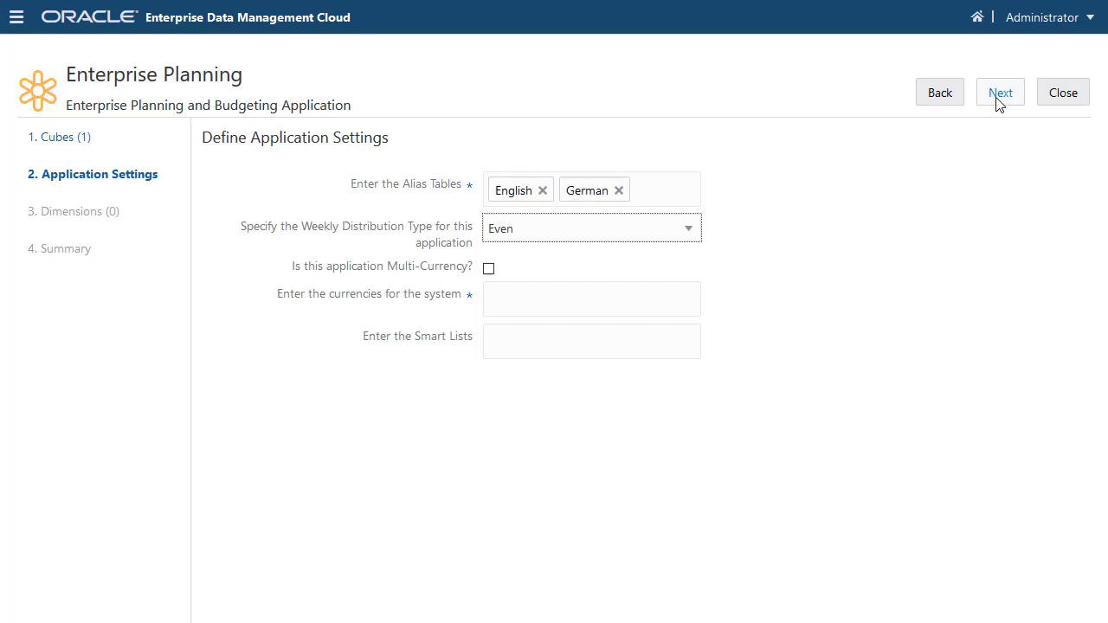
text(Japanese)
key(Return)
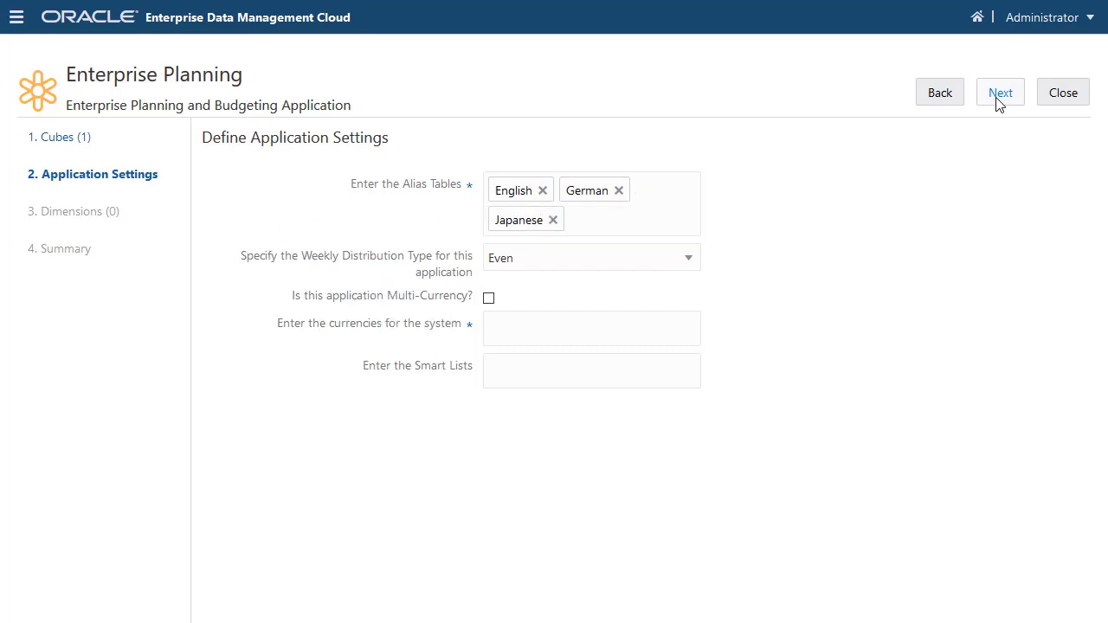
click(697, 268)
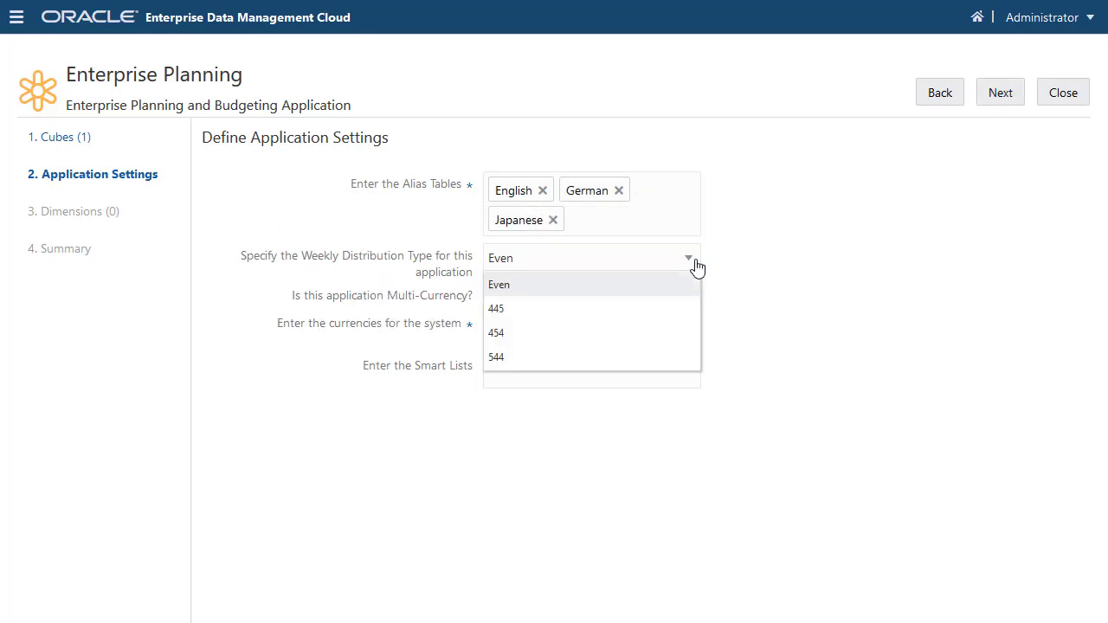
click(661, 292)
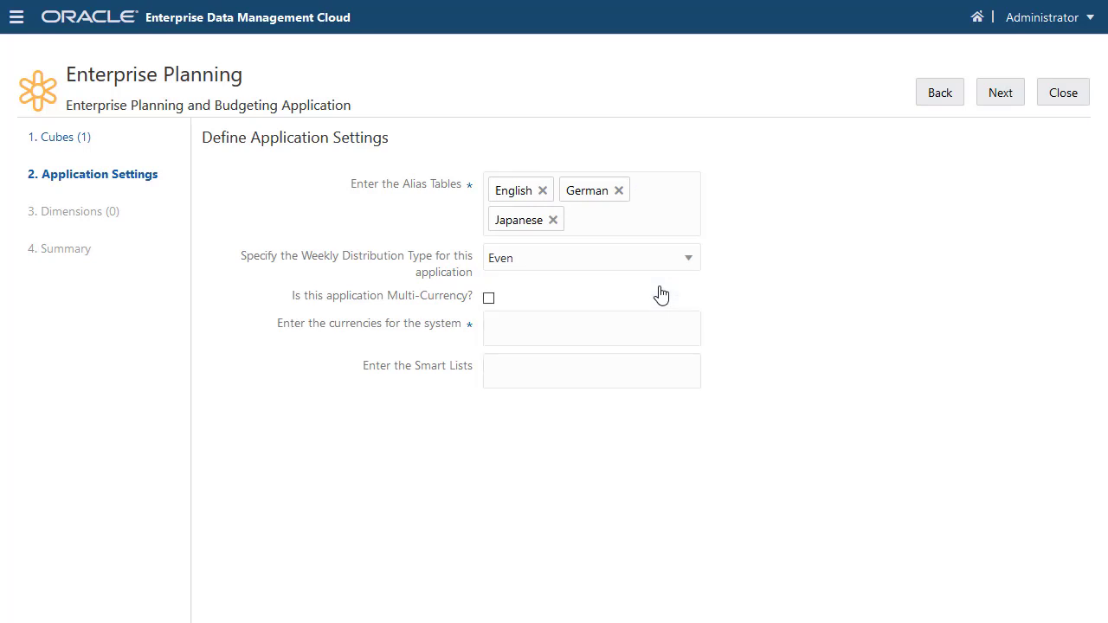
- Enable multi-currency with USD, EUR and JPY as system currencies
click(490, 299)
click(498, 329)
text(USD)
key(Return)
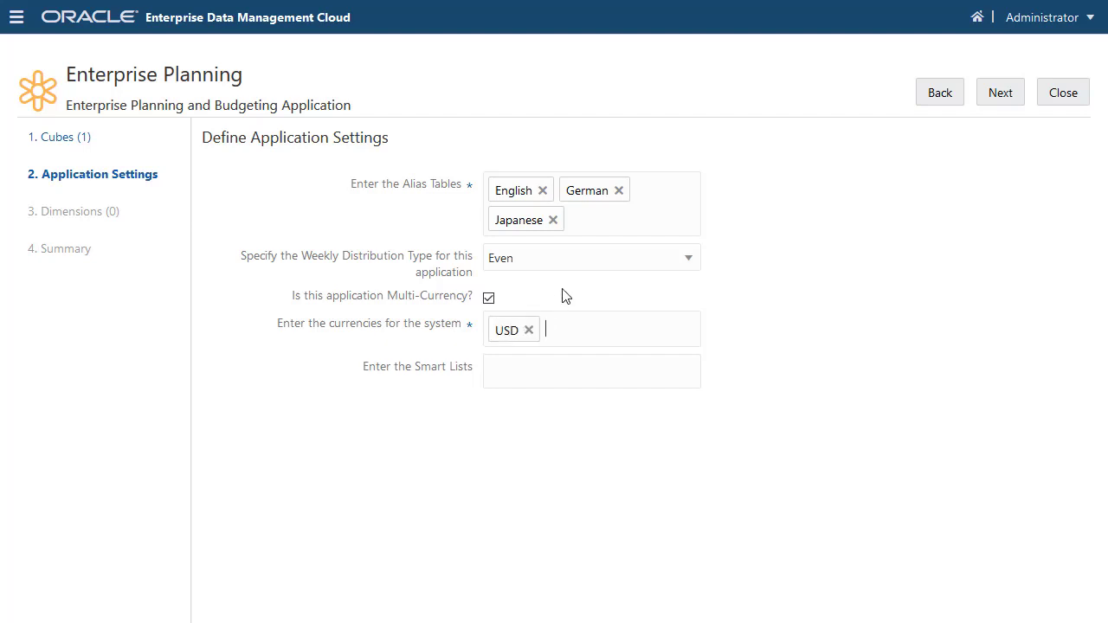
text( EUR)
key(Return)
text(JP)
text(Y)
key(Return)
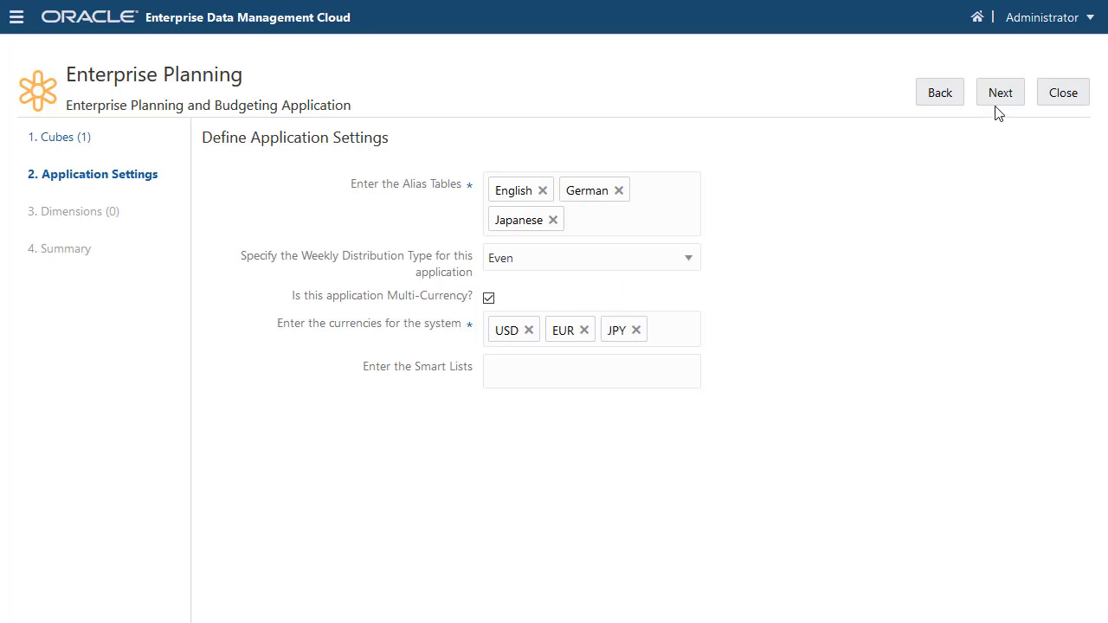
click(998, 107)
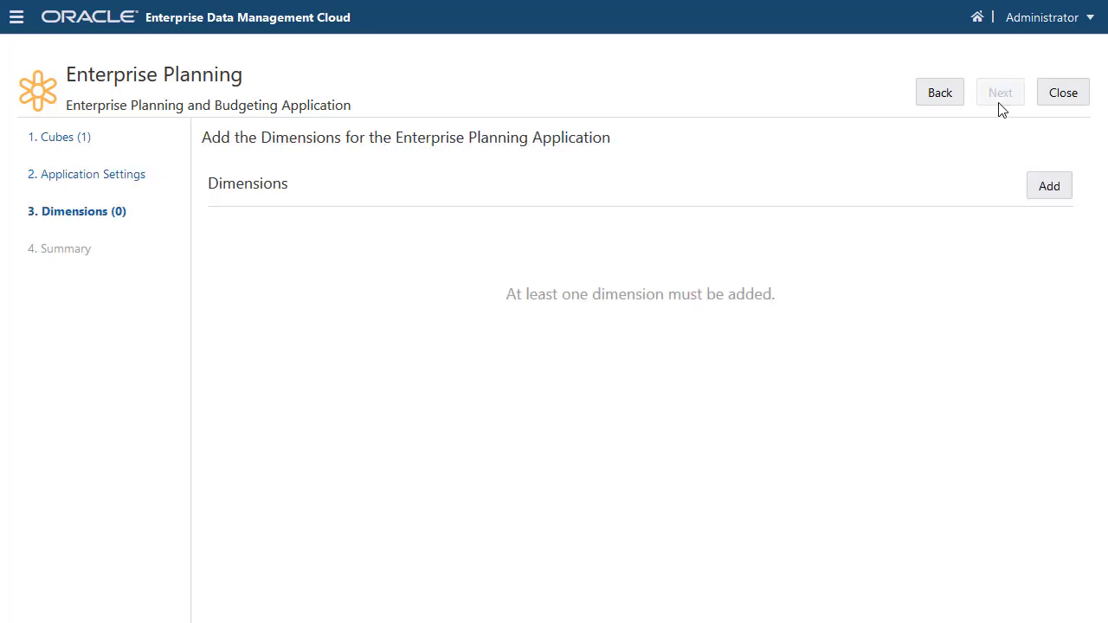
- Add dimension Entity ('Dimension for Planning'), type Entity, shared nodes allowed, cube OEP_FS, external name Entity
click(1048, 191)
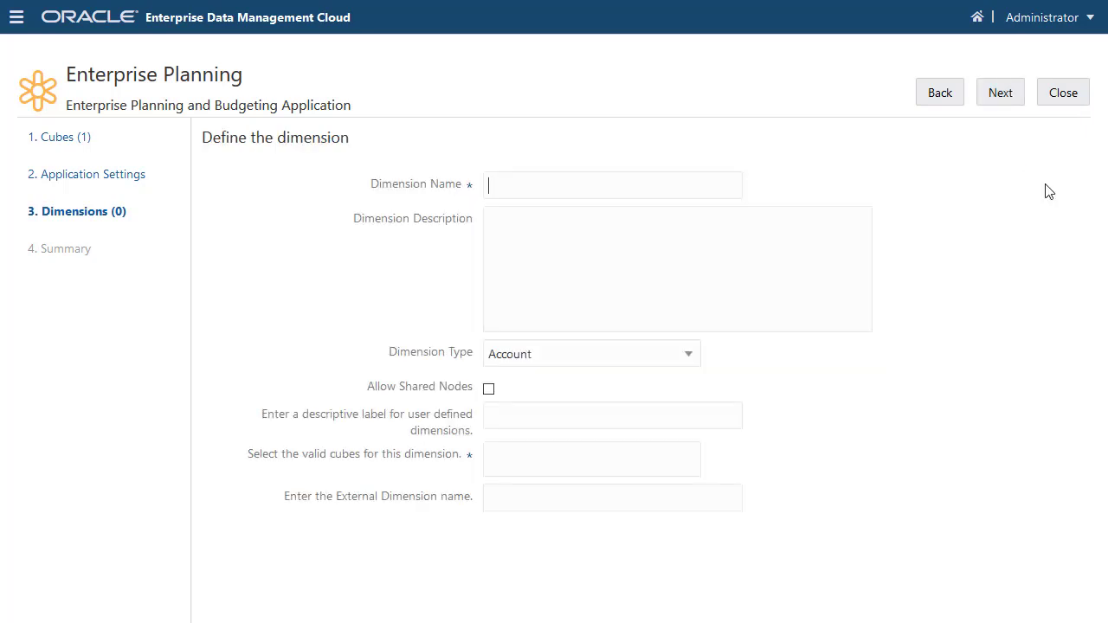
text(Enti)
text(ty)
text(Entity )
text(Dimension for Planning)
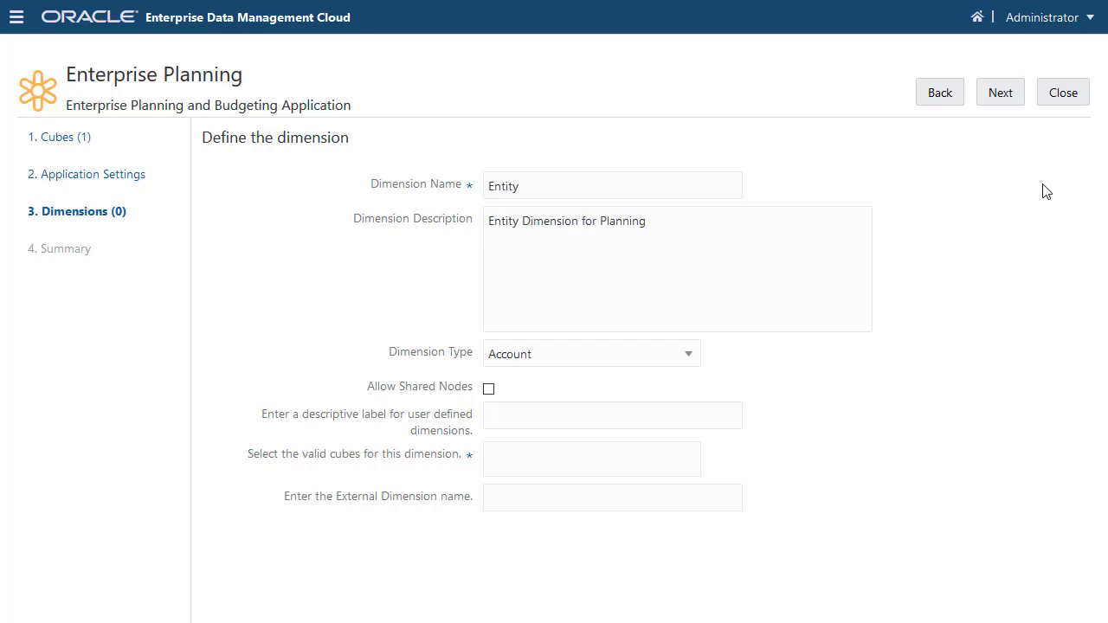
click(687, 367)
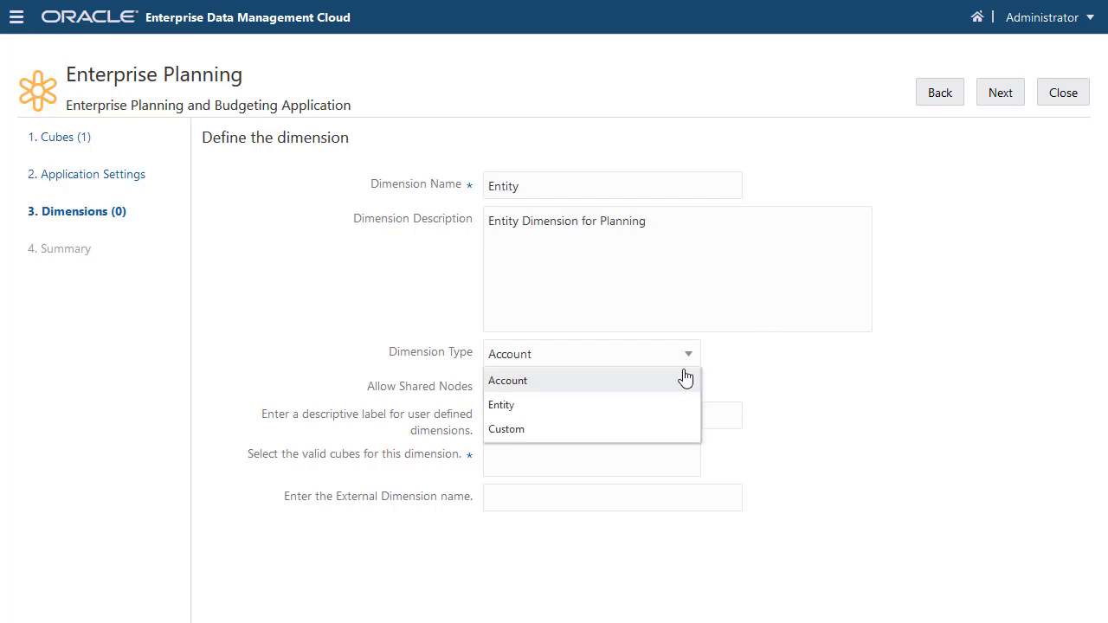
click(680, 413)
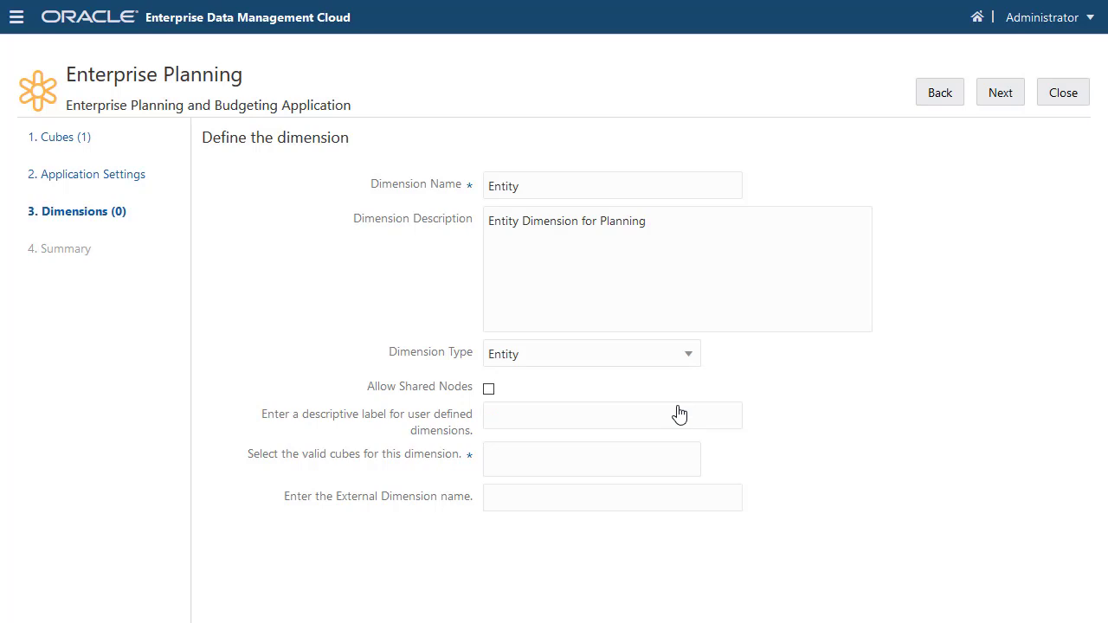
click(488, 390)
click(655, 455)
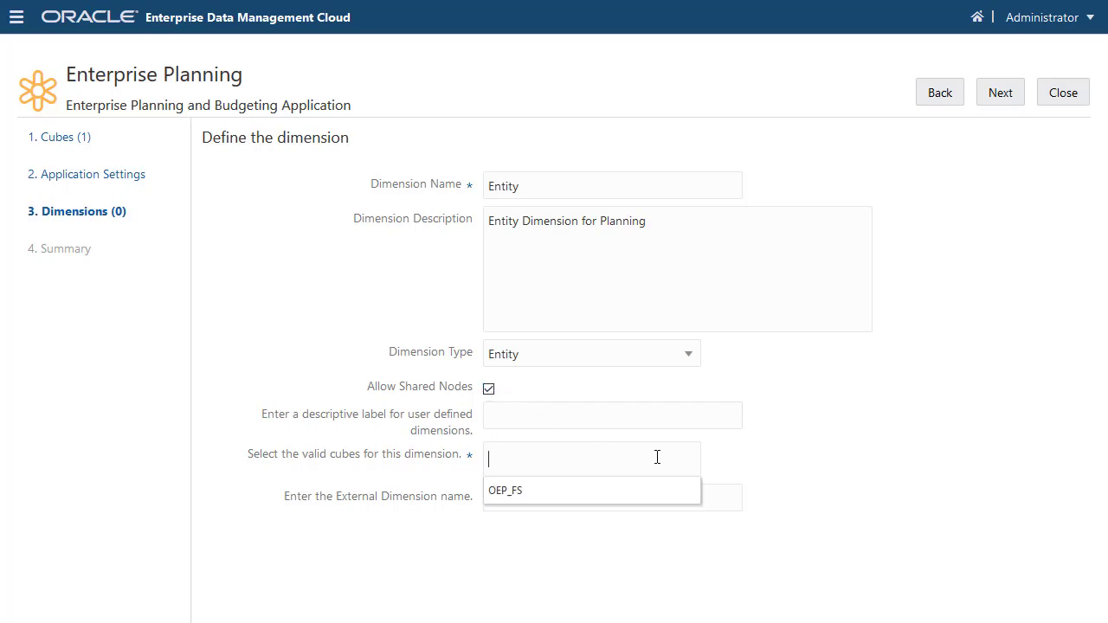
click(528, 492)
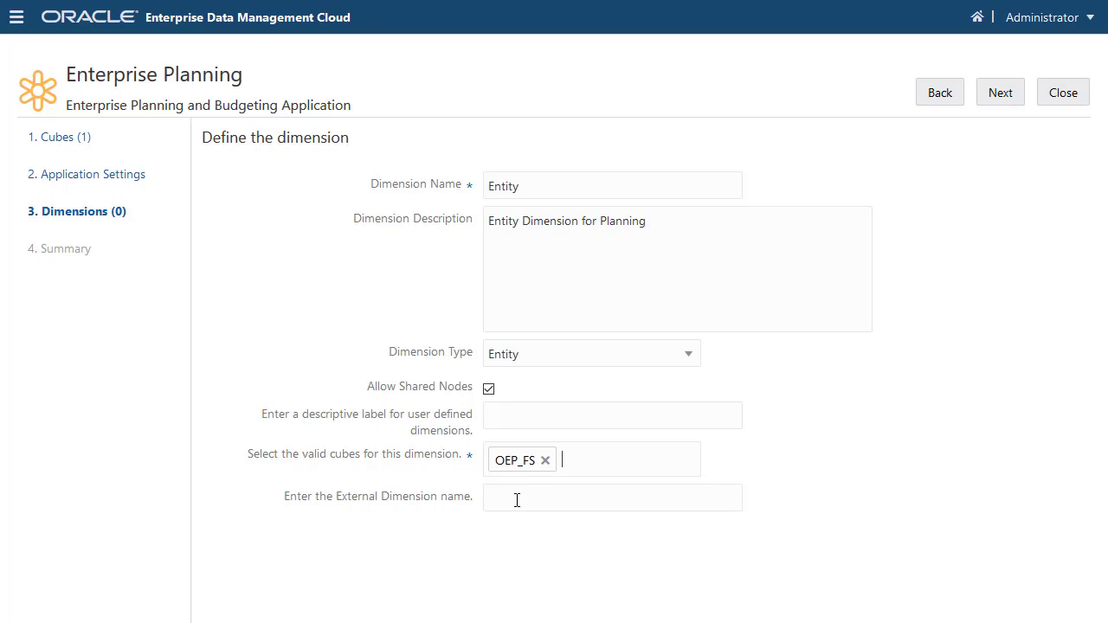
click(518, 500)
text(Entity)
click(993, 97)
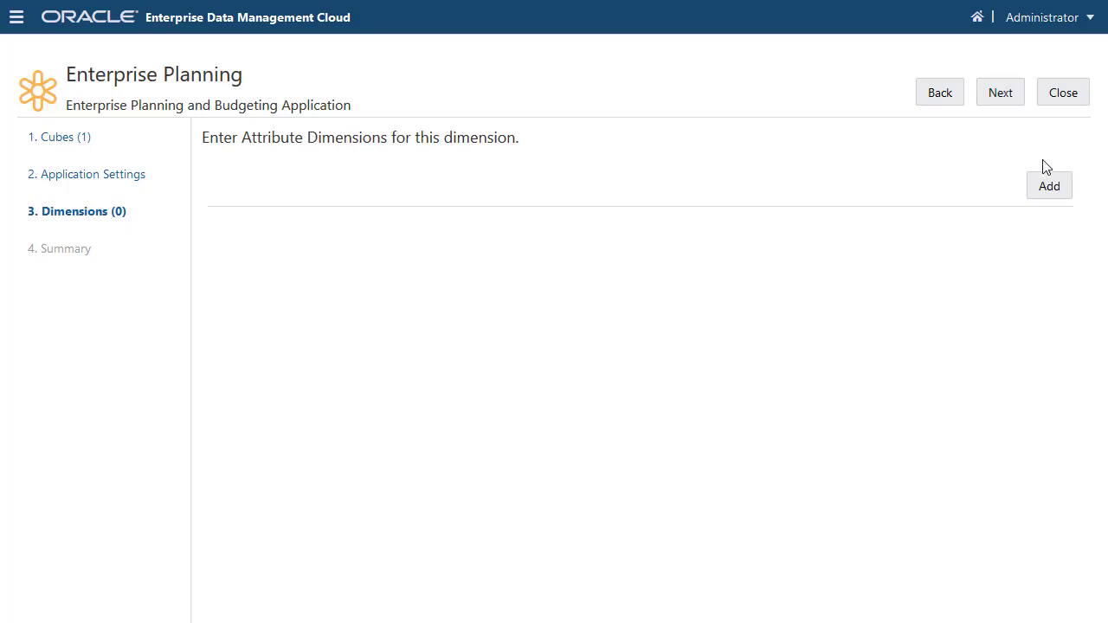
- Add a Country attribute dimension with values USA, Germany and Japan
click(1050, 187)
text(Country)
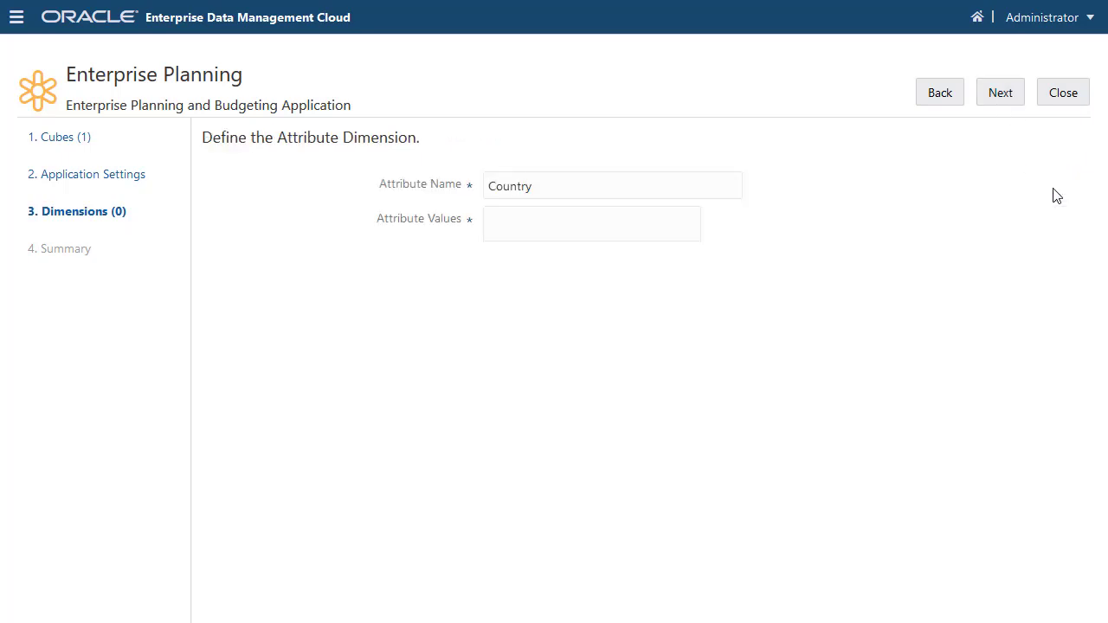
text(USA)
key(Return)
text(Germ)
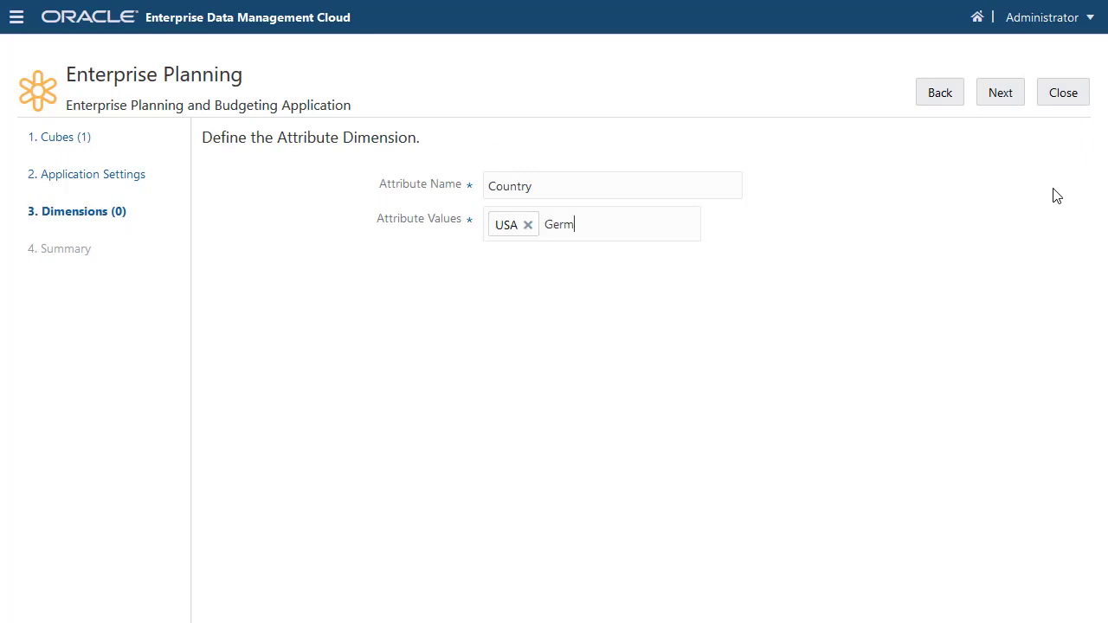
text(any)
key(Return)
text(Japan)
key(Return)
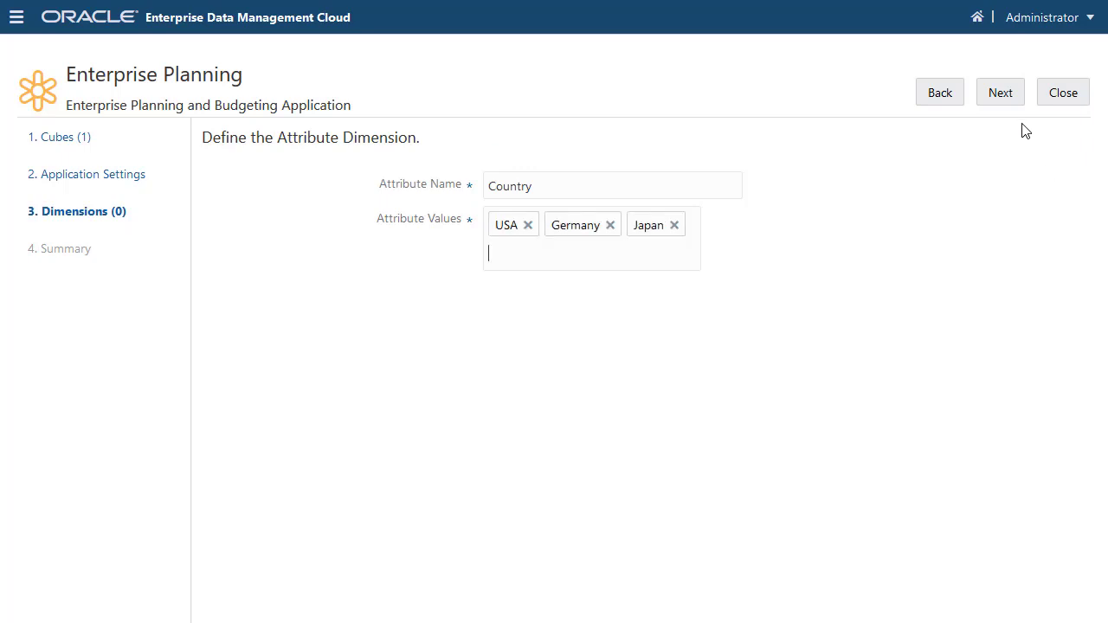
click(1004, 97)
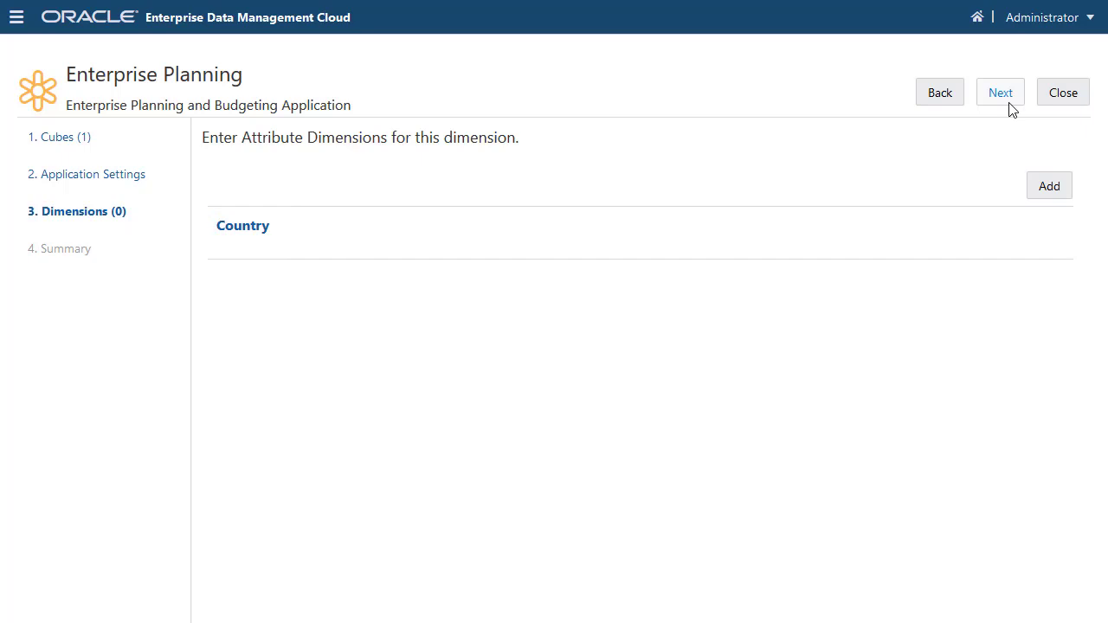
click(1010, 103)
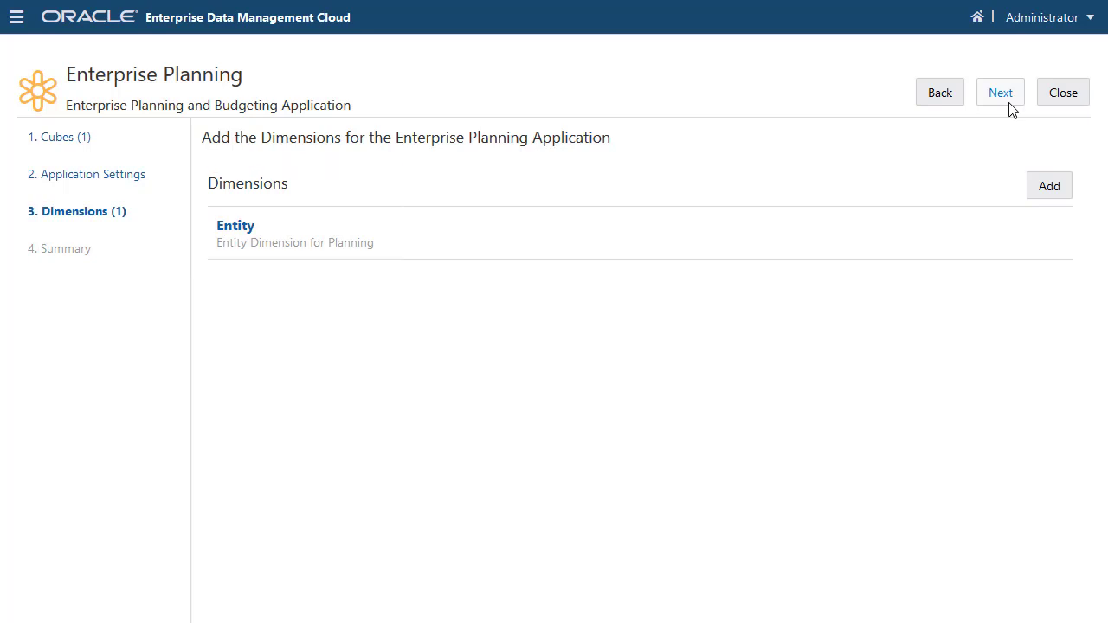
- Review the registration summary and apply it
click(1010, 103)
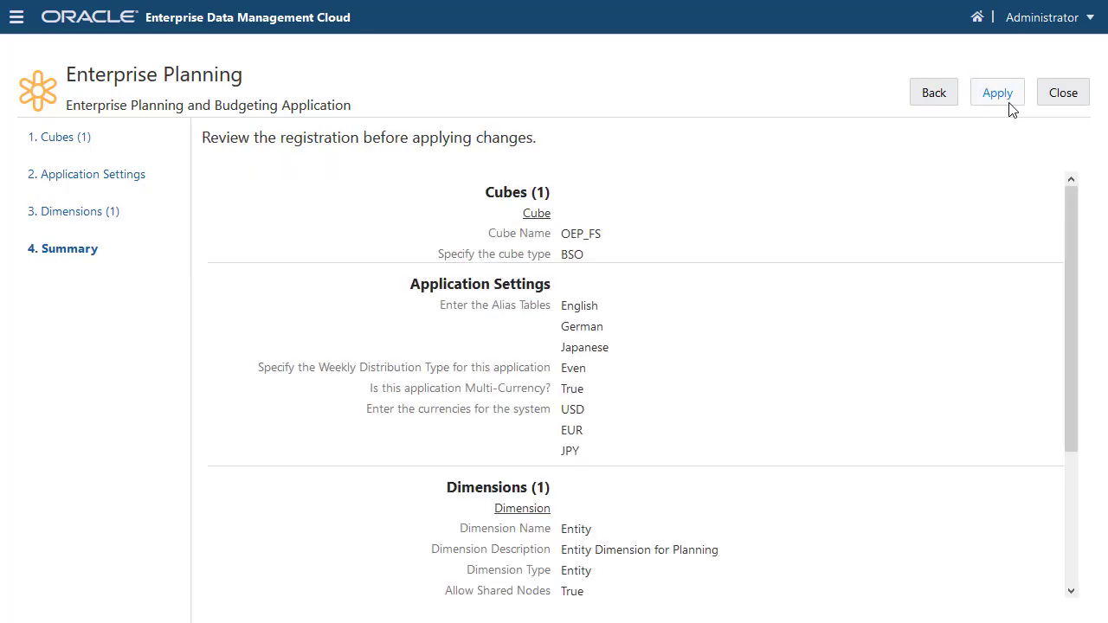
mouse_move(1071, 261)
mouse_down()
mouse_move(1099, 419)
mouse_move(1082, 240)
mouse_up()
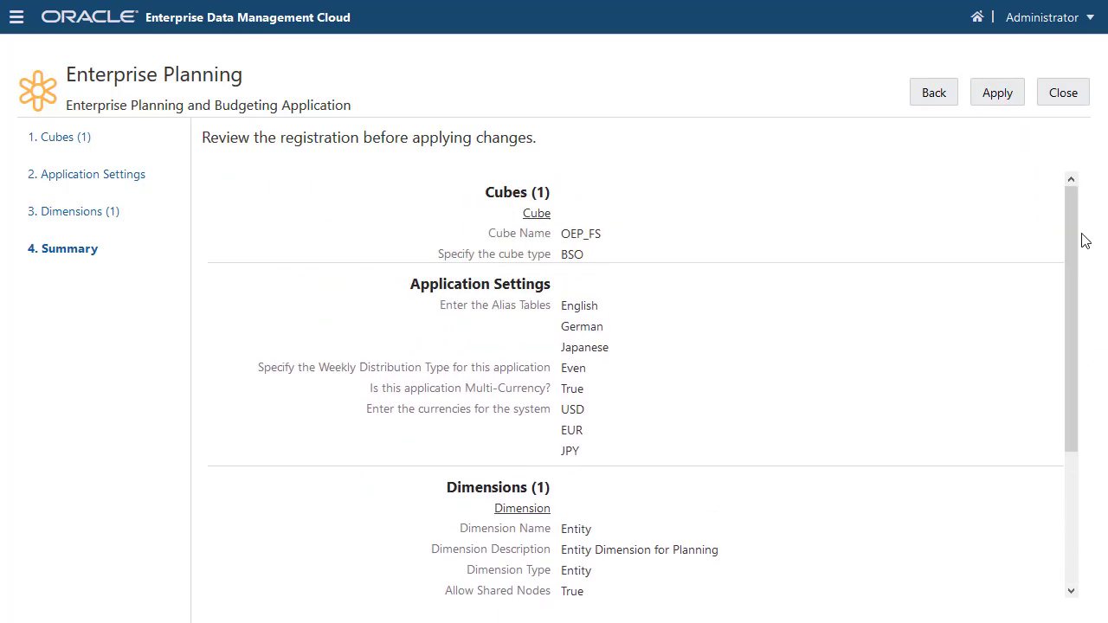
click(998, 94)
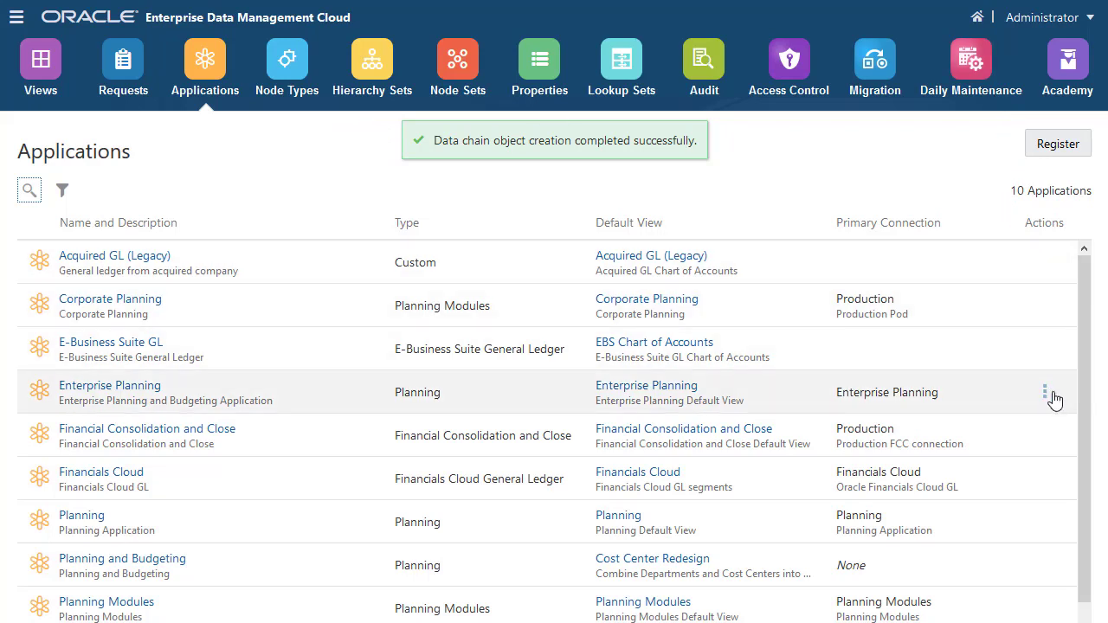
- Inspect the Enterprise Planning application from its row's Actions menu
click(1045, 394)
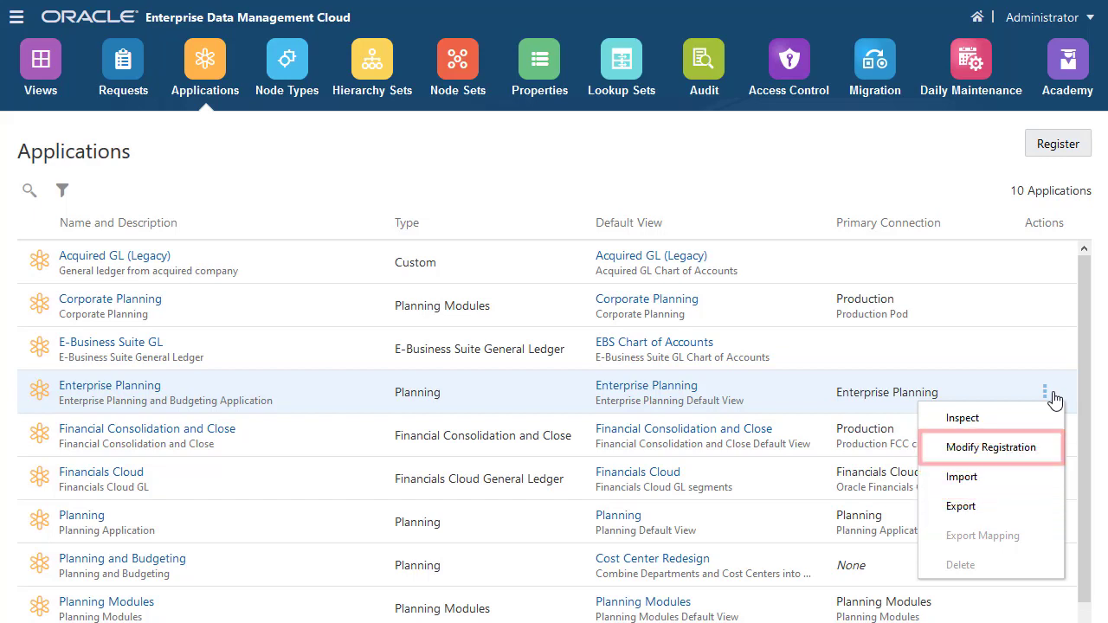
click(1013, 420)
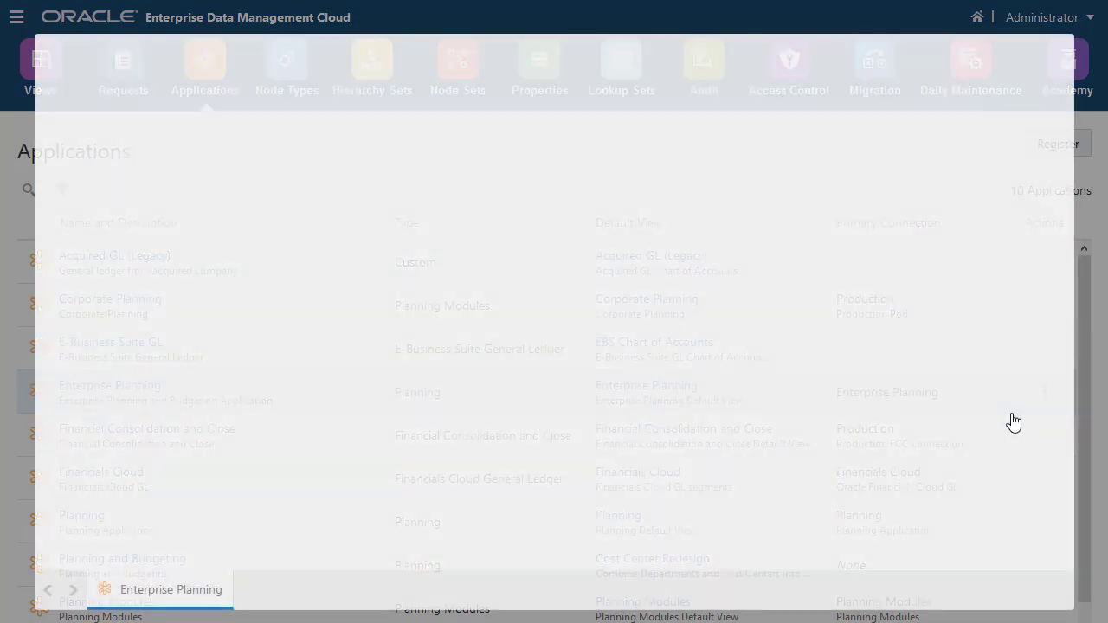